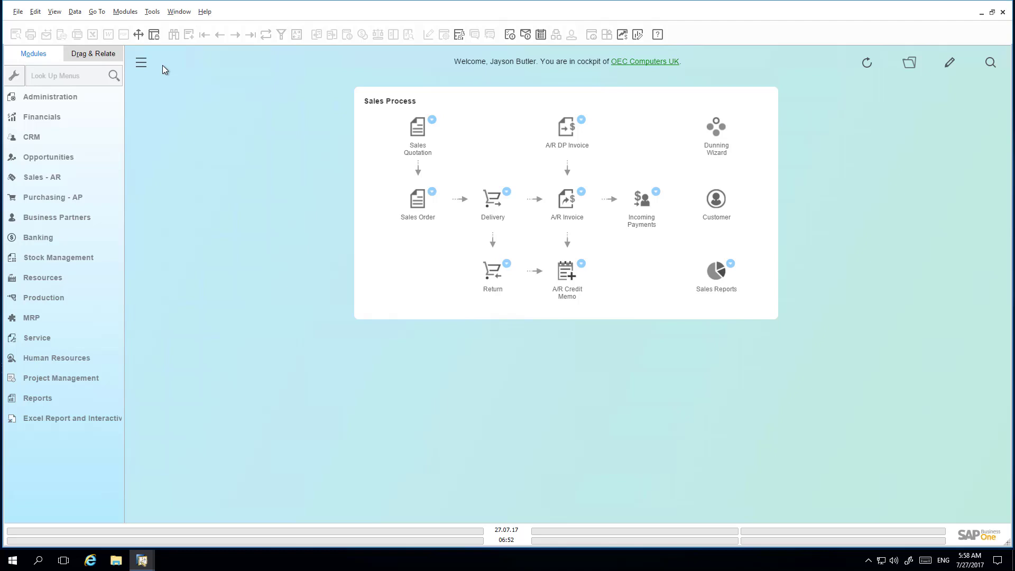
Choose the Sales template in Select Templates and open it for editing.
left_click(907, 64)
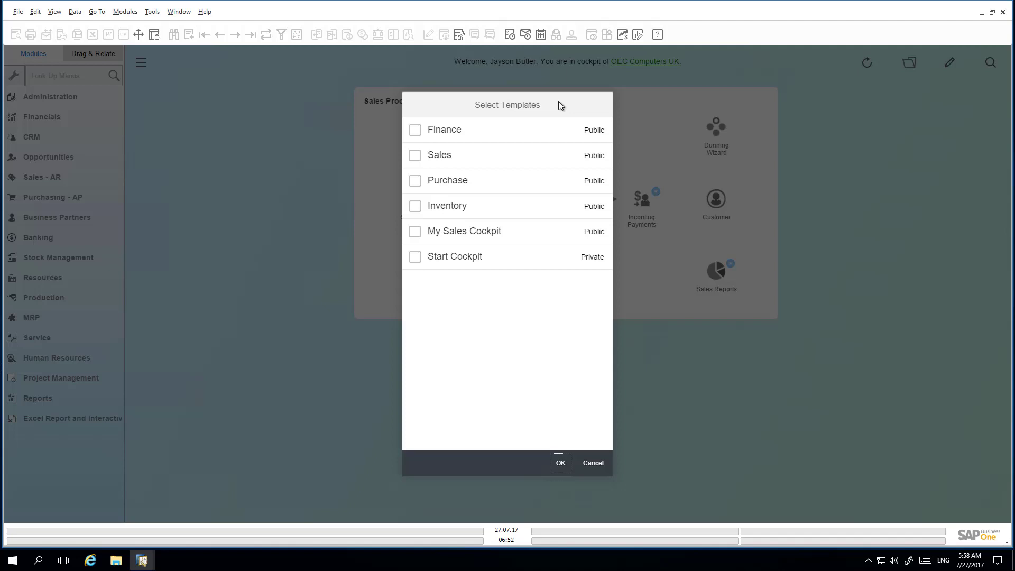
left_click(416, 156)
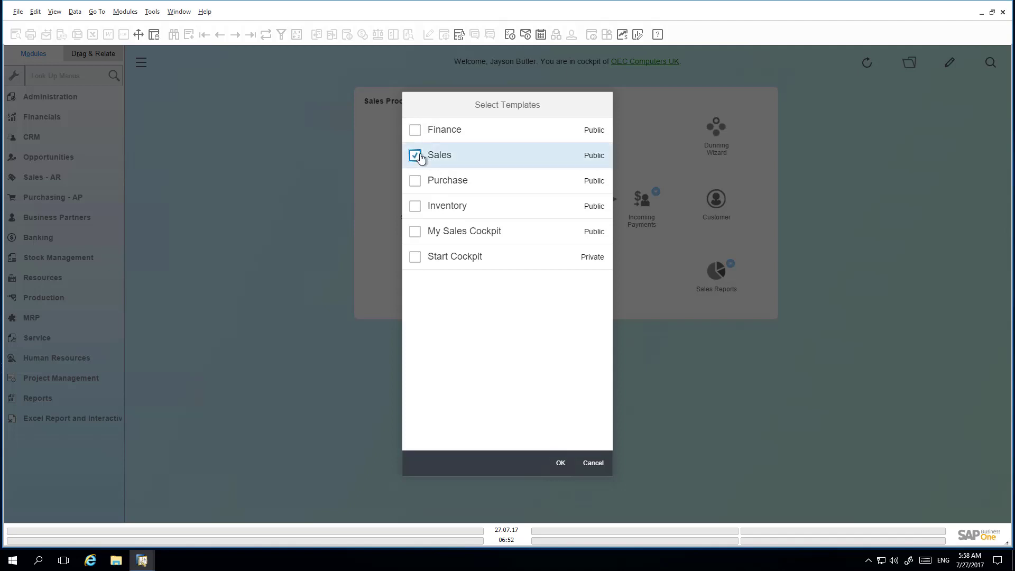
left_click(559, 464)
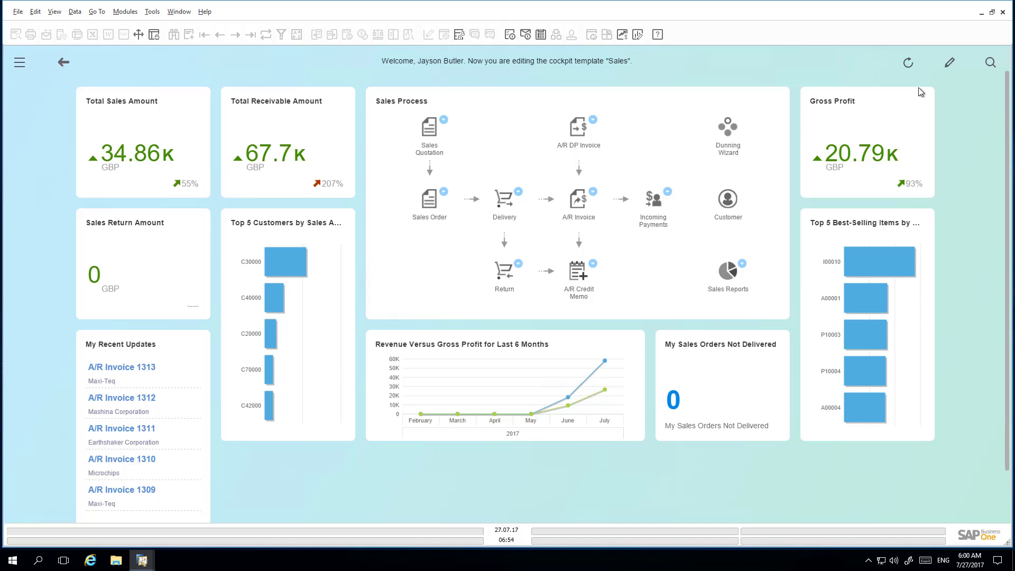
Add the Top 5 Sales Employees widget to the Sales cockpit from the Widget Gallery.
left_click(950, 64)
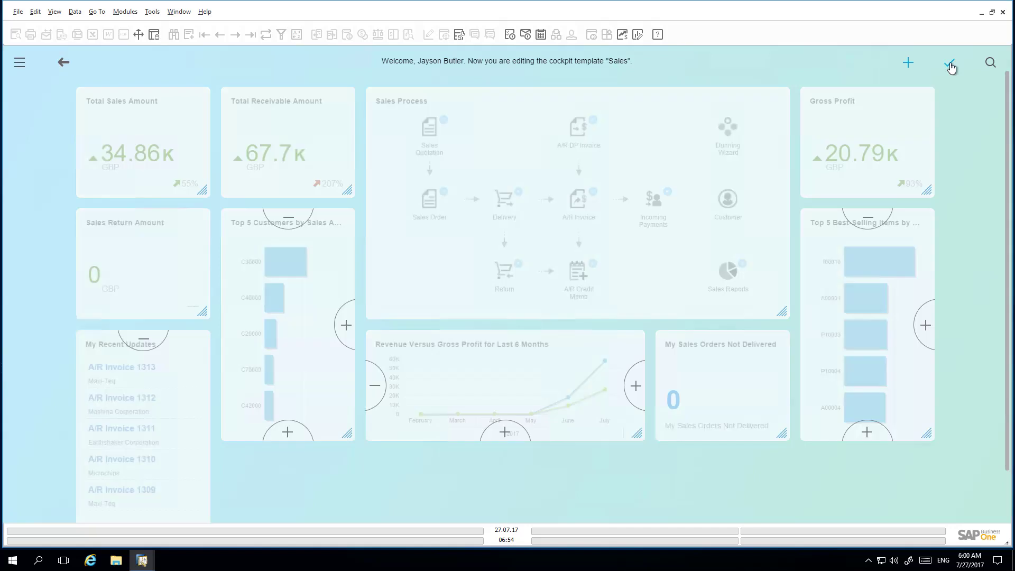
left_click(908, 64)
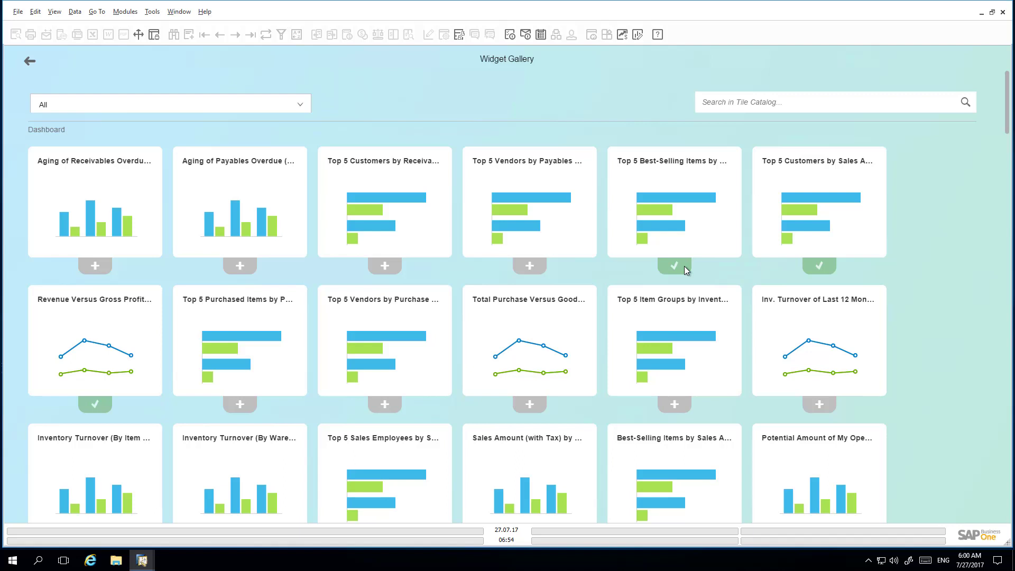
scroll(685, 267, "down", 1)
scroll(685, 267, "down", 3)
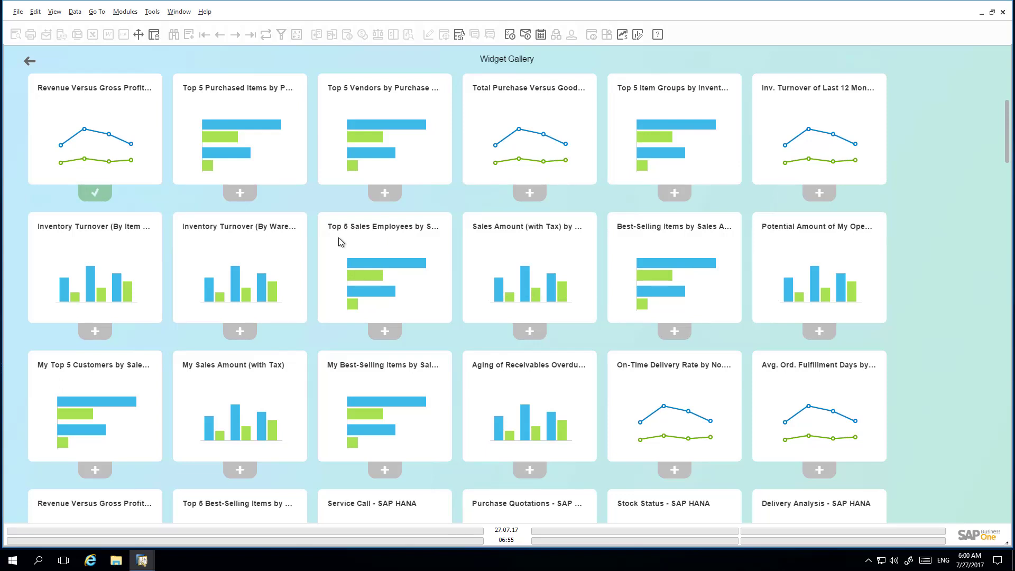
left_click(385, 331)
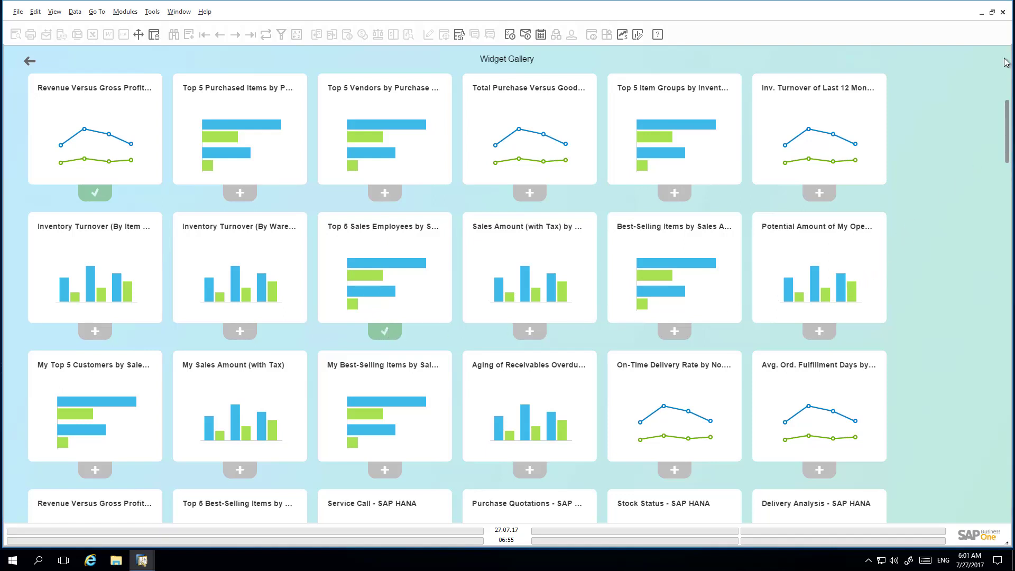
Resize the tiles to place Top 5 Sales Employees bottom-left under a taller revenue chart.
left_click(28, 61)
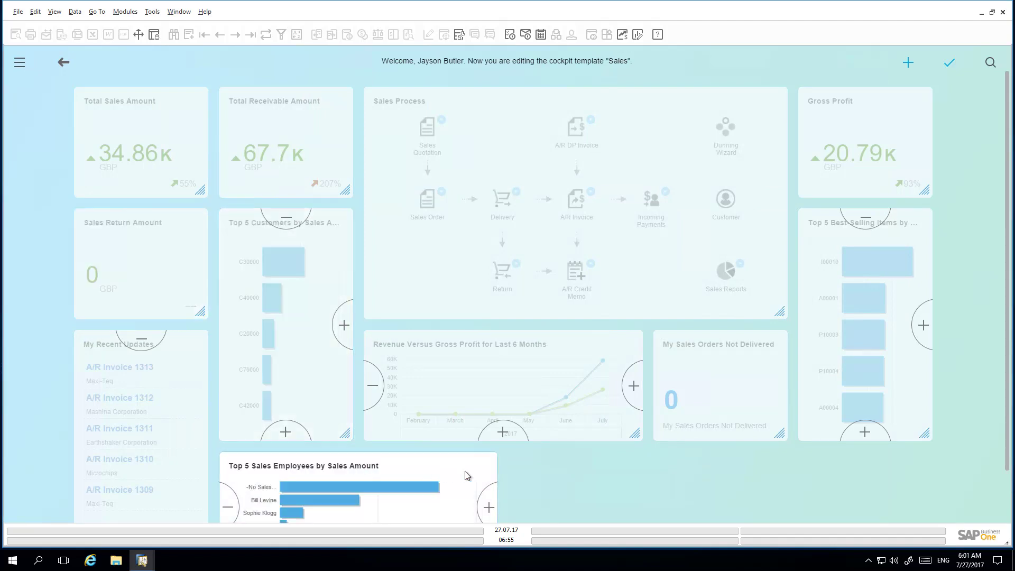
left_click(490, 507)
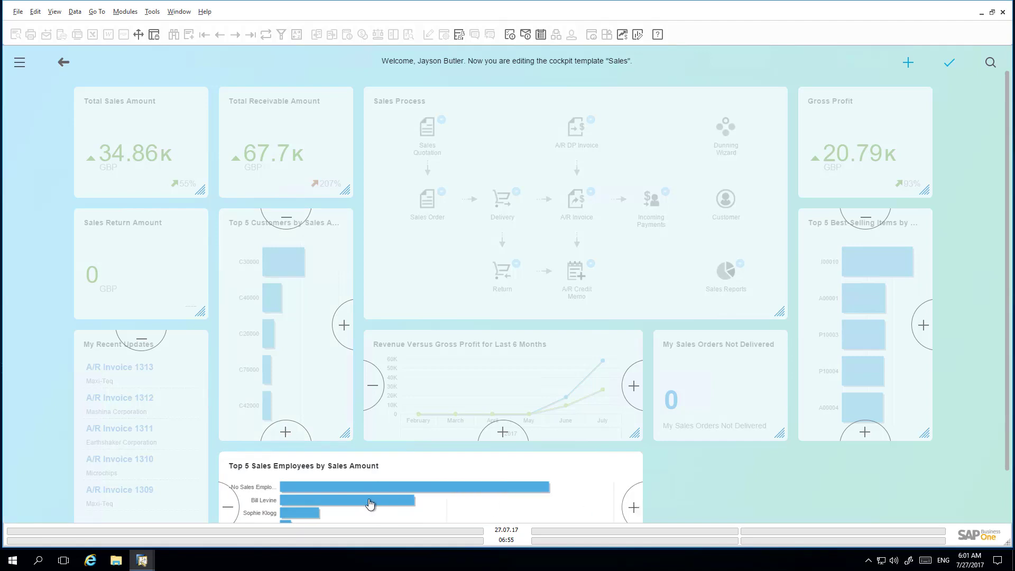
left_click(231, 507)
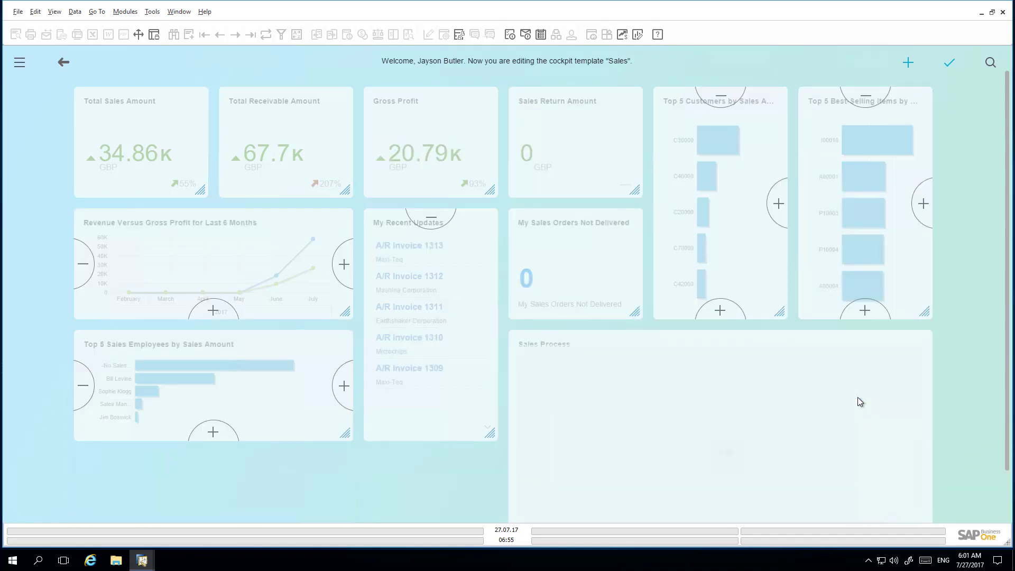
left_click(344, 381)
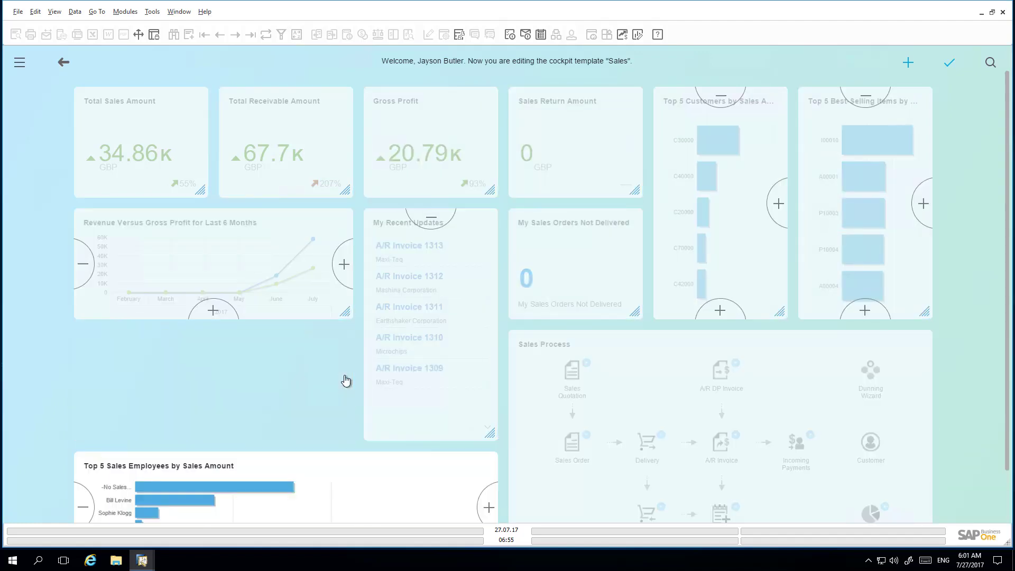
scroll(215, 250, "down", 1)
left_click(217, 253)
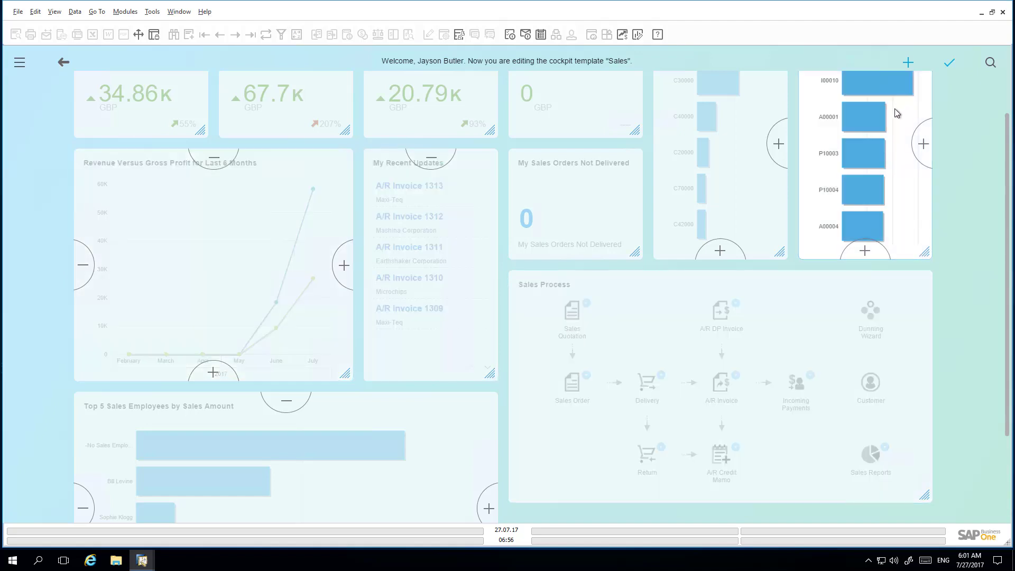
left_click(288, 401)
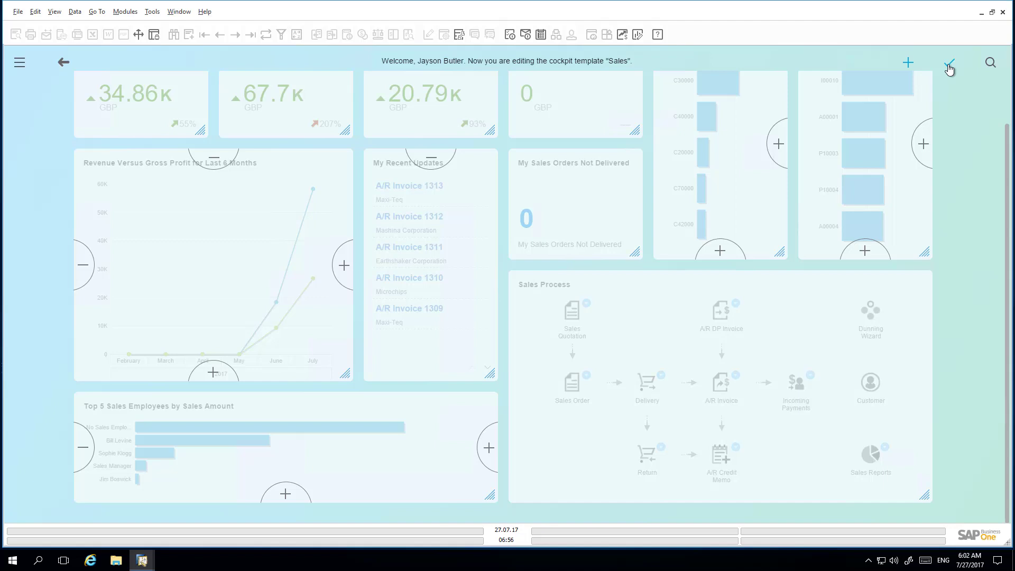
Save the edited layout as a new template named 'Enhanced Sales Cockpit v1'.
left_click(949, 65)
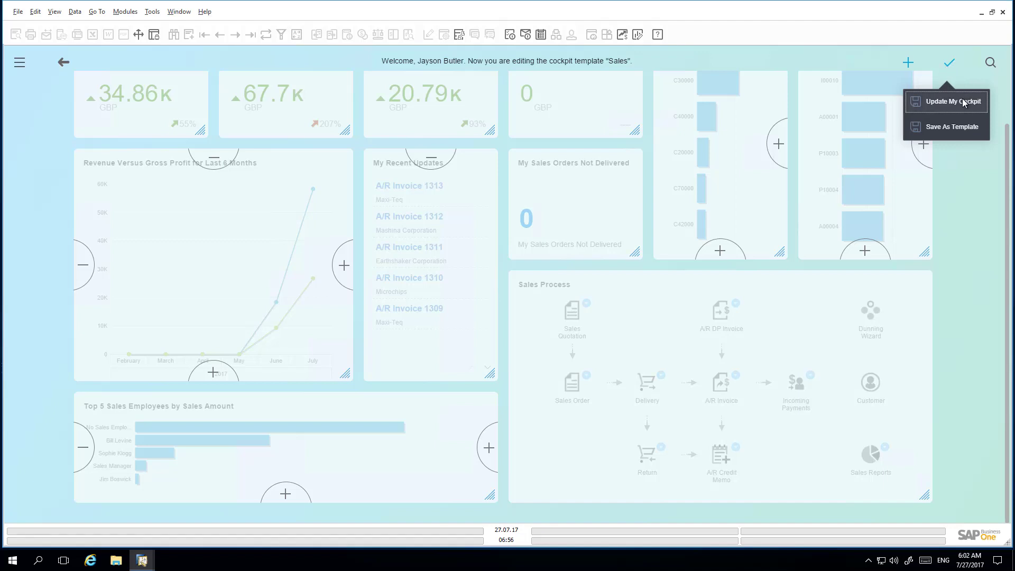
left_click(967, 130)
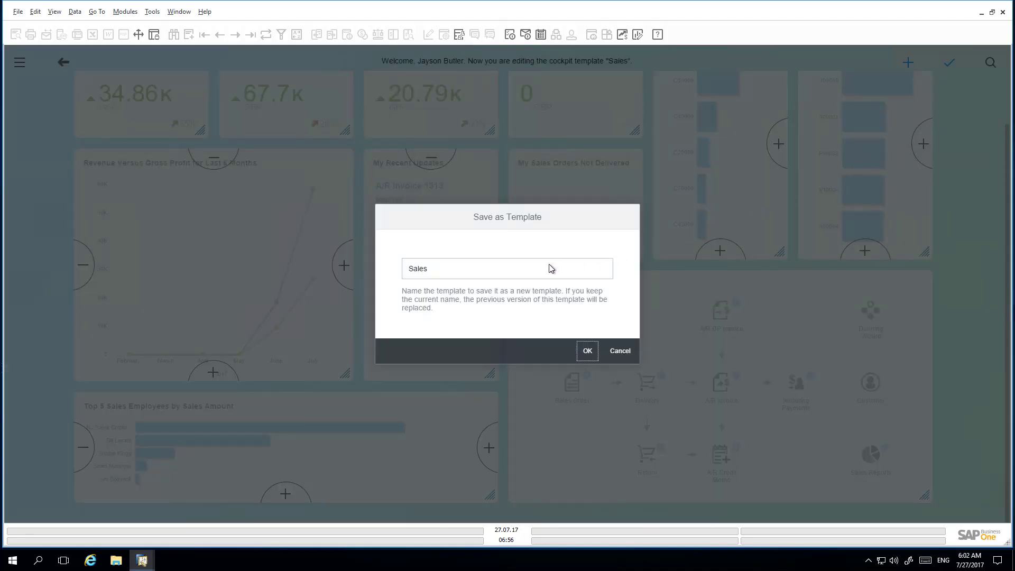
left_click(440, 272)
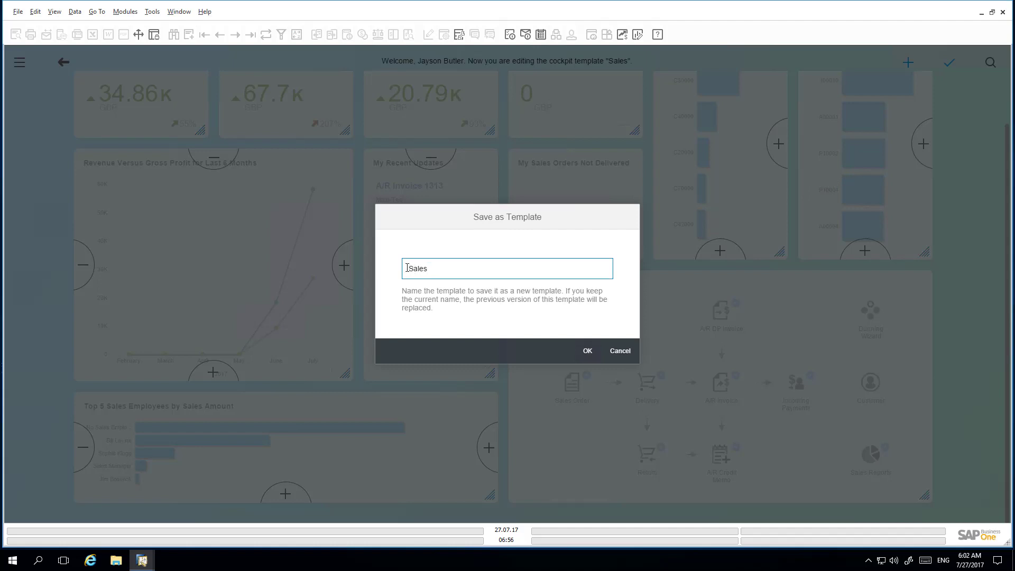
type("Enhanced")
left_click(463, 268)
type("Cockpit v1")
left_click(588, 351)
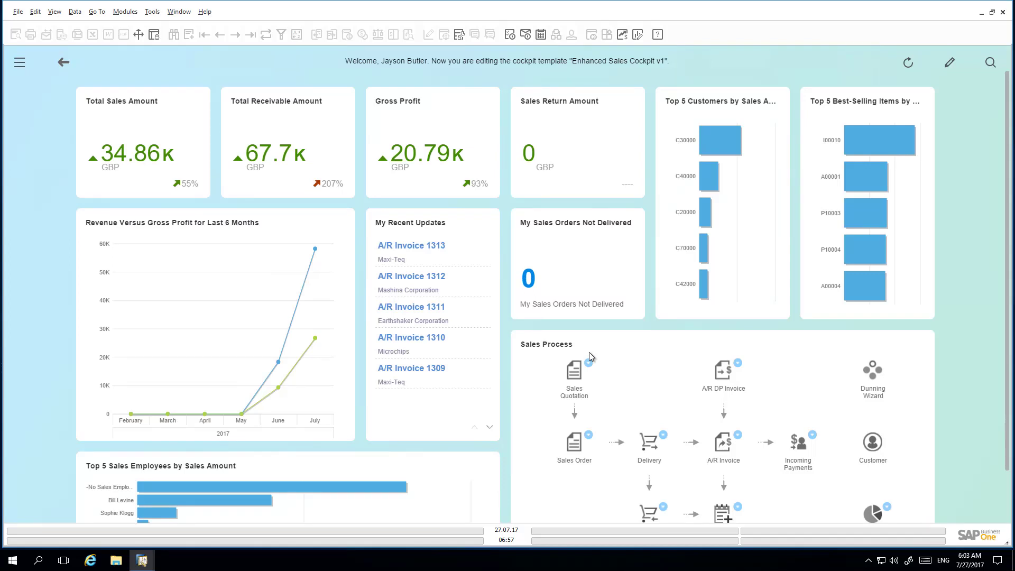
Publish Enhanced Sales Cockpit v1 in Cockpit Management - Setup, then close the window.
left_click(152, 13)
mouse_move(162, 202)
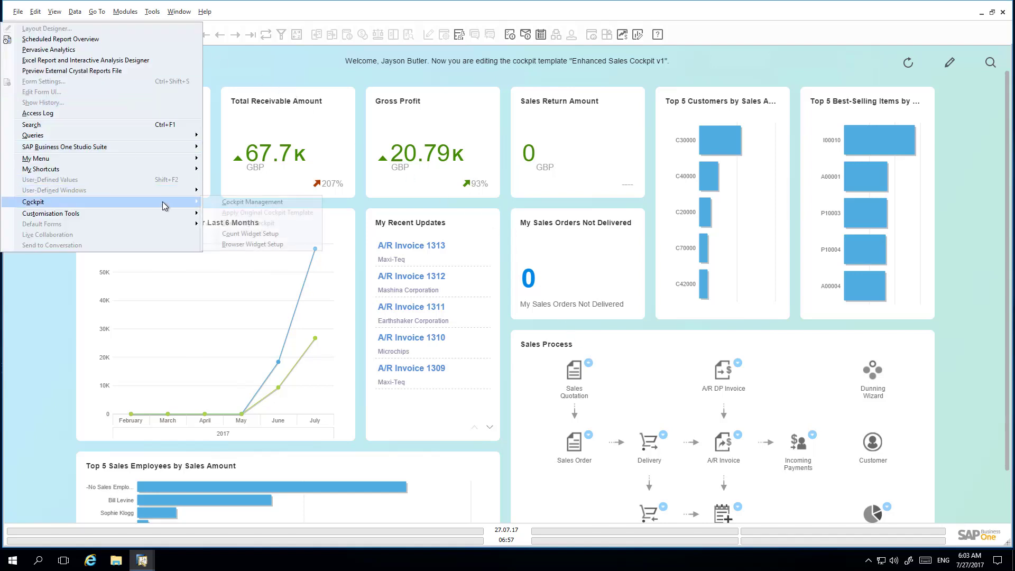
left_click(227, 202)
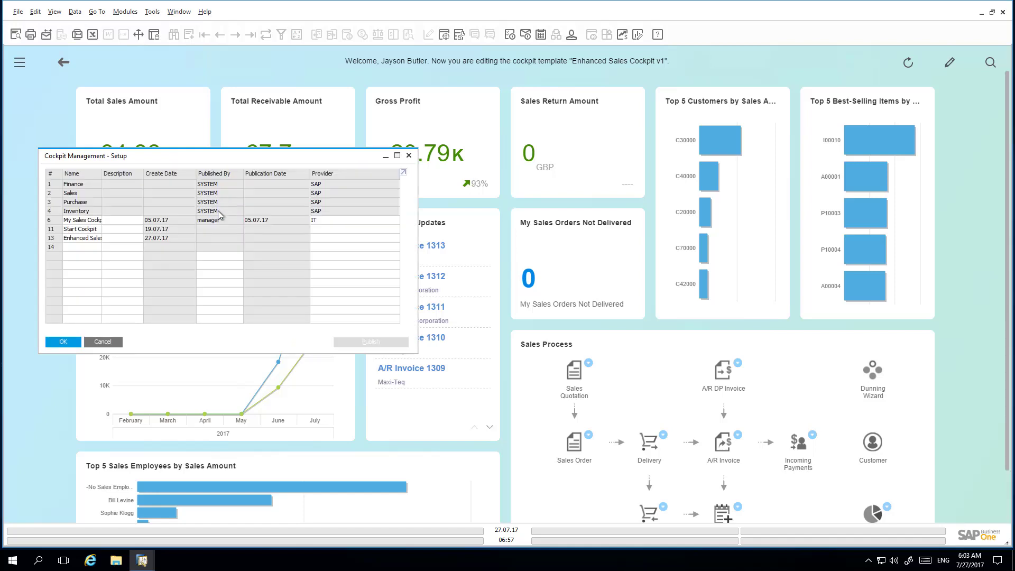
left_click(52, 239)
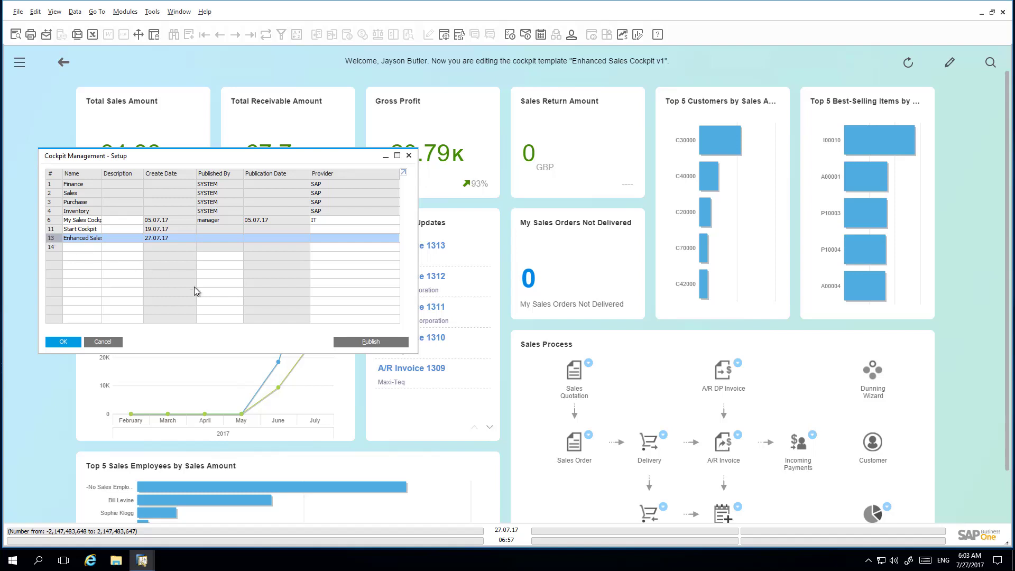
left_click(379, 342)
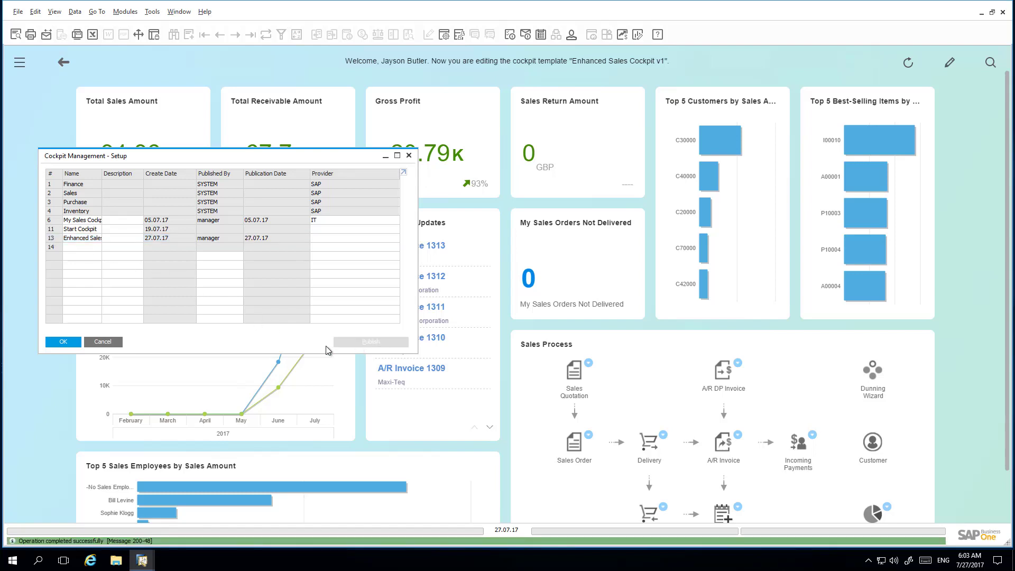
left_click(67, 341)
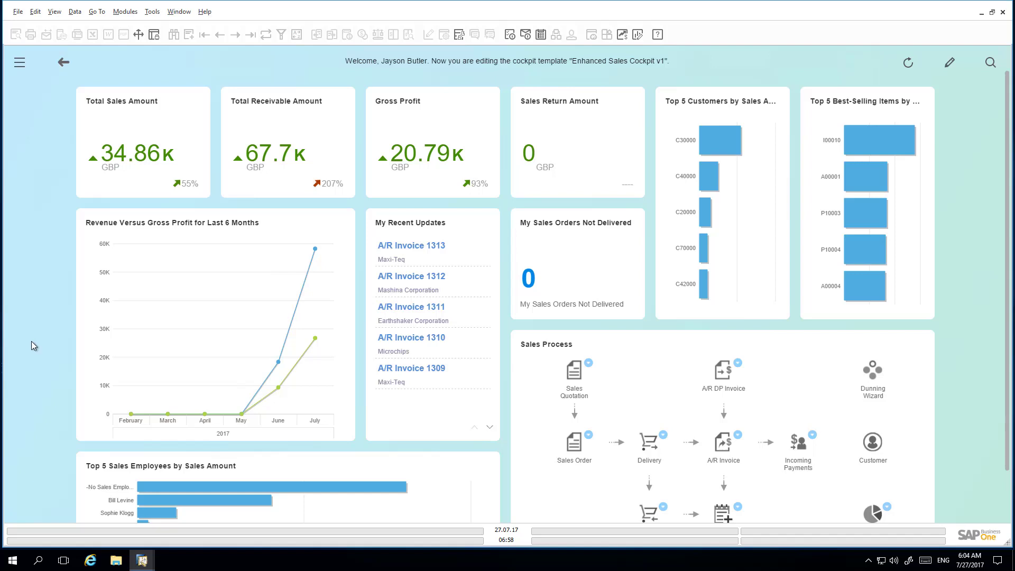
Set the Sales user group's cockpit template to Enhanced Sales Cockpit v1.
left_click(19, 63)
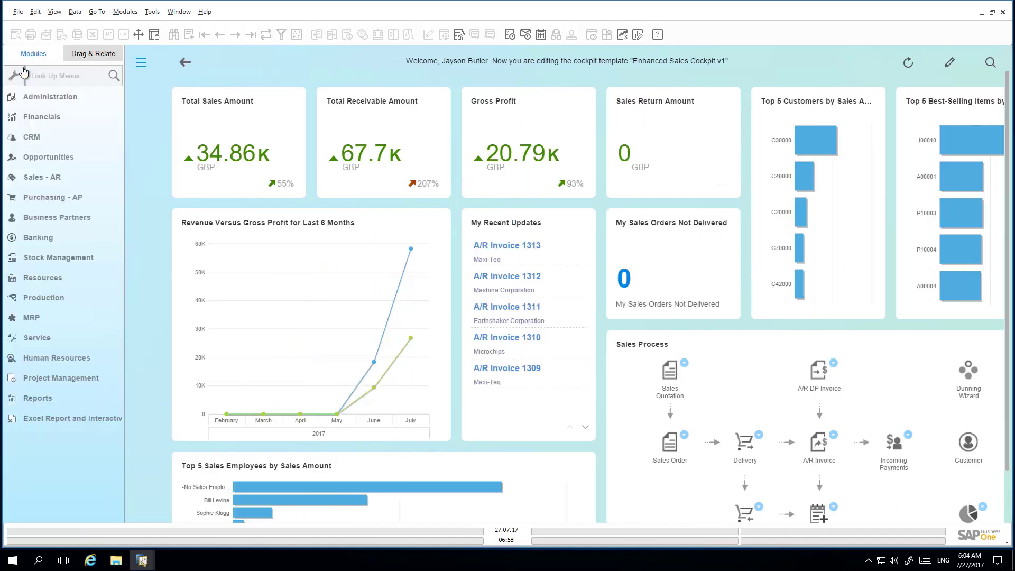
left_click(39, 77)
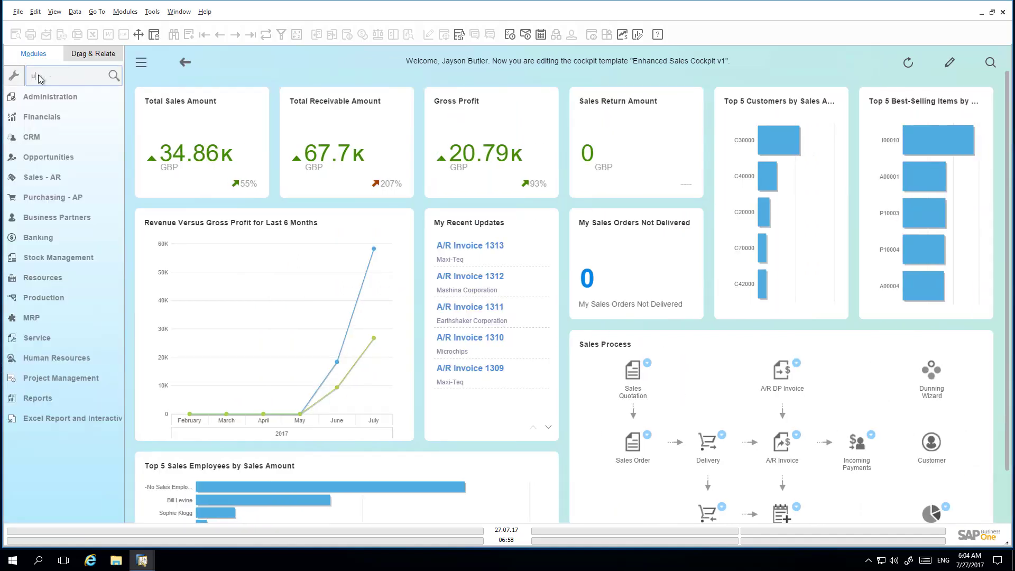
type("user group")
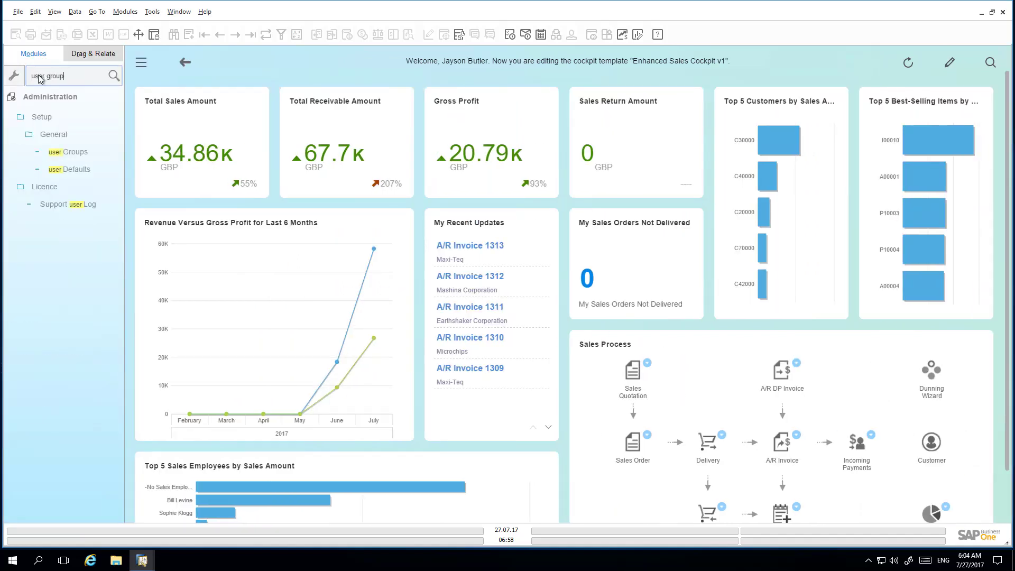
left_click(73, 152)
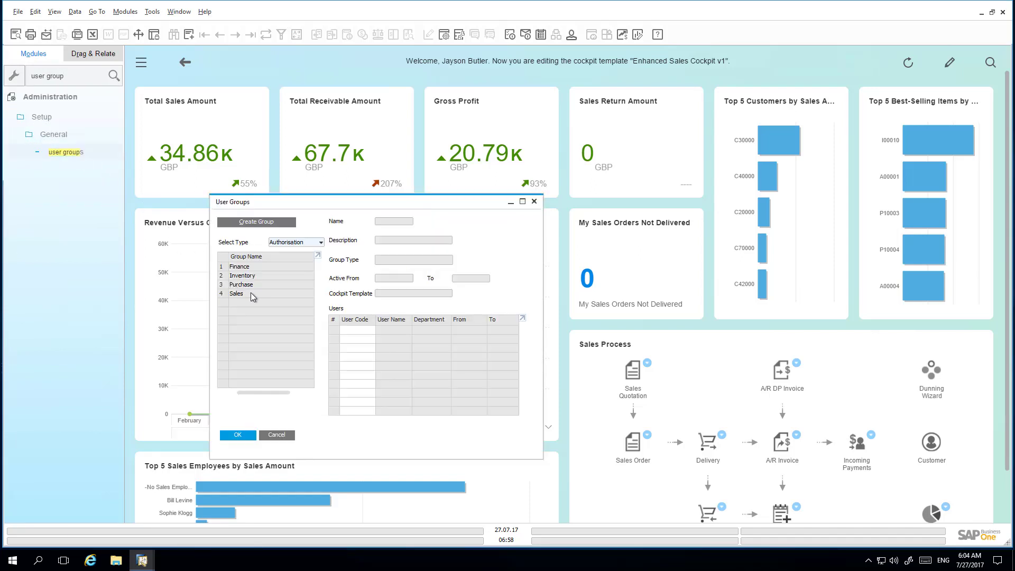
left_click(254, 293)
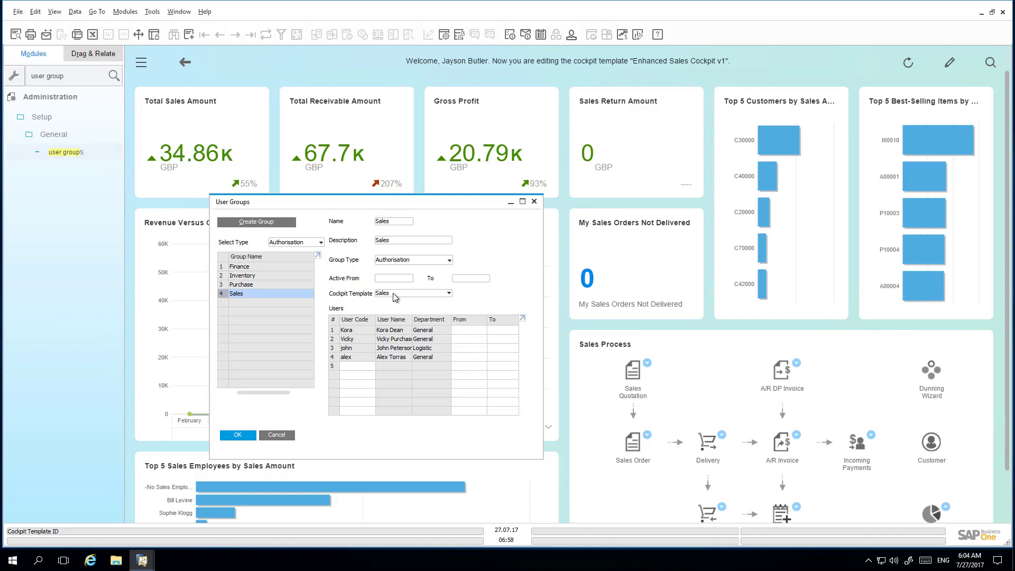
left_click(394, 293)
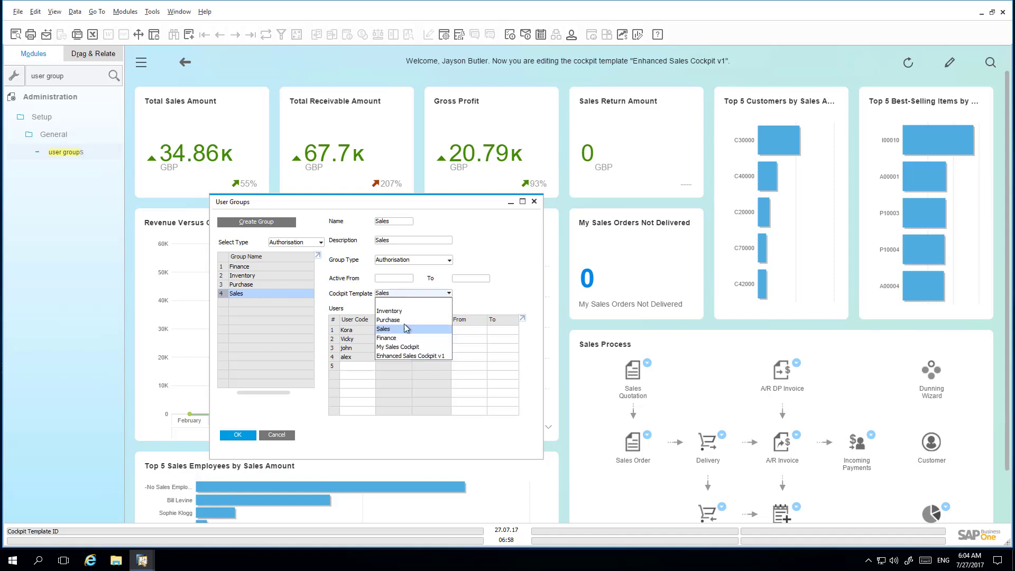
left_click(407, 355)
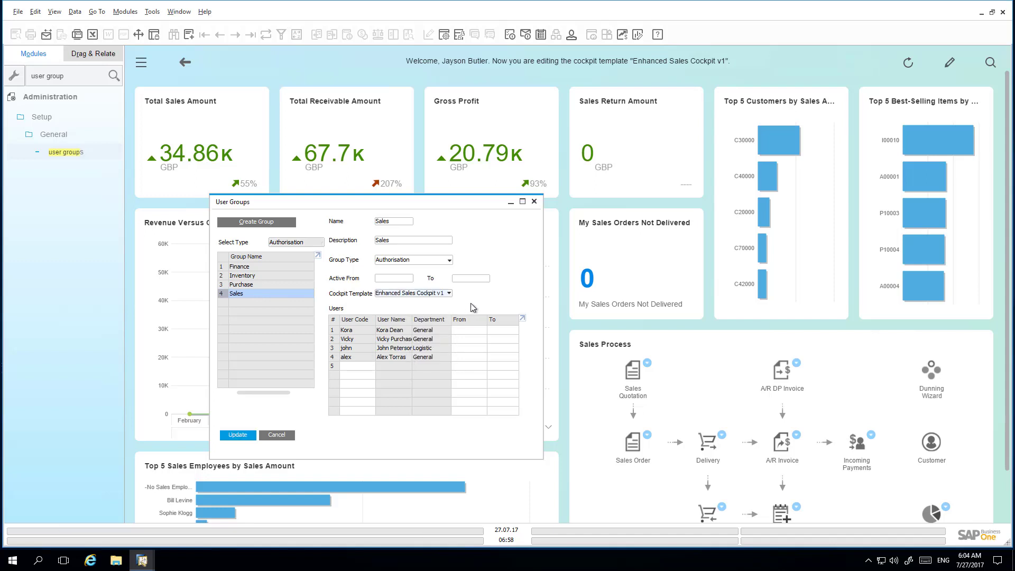
Add the new user to the Sales group and save the update.
left_click(371, 365)
type("kat")
key("Tab")
type("e")
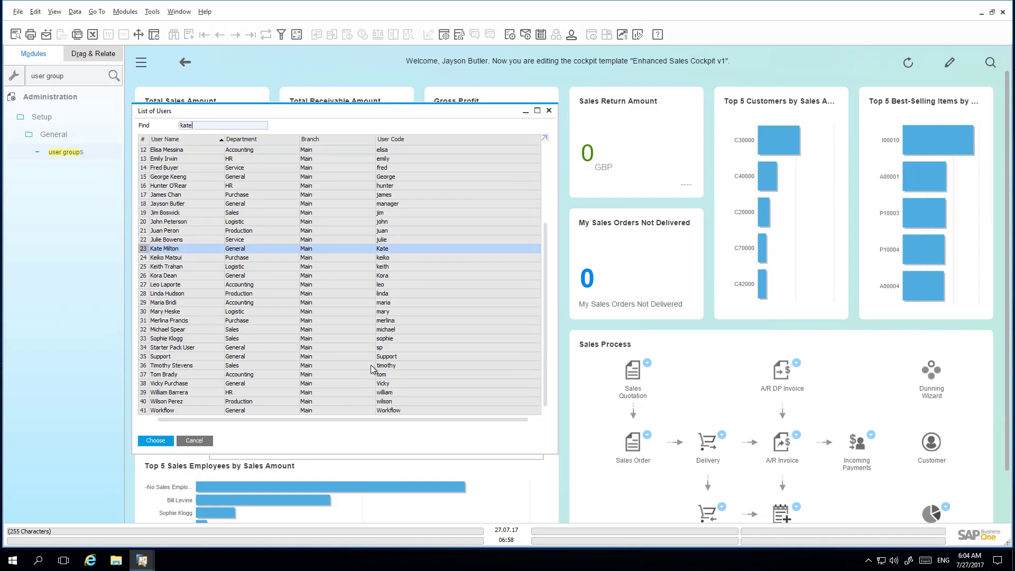
left_click(167, 442)
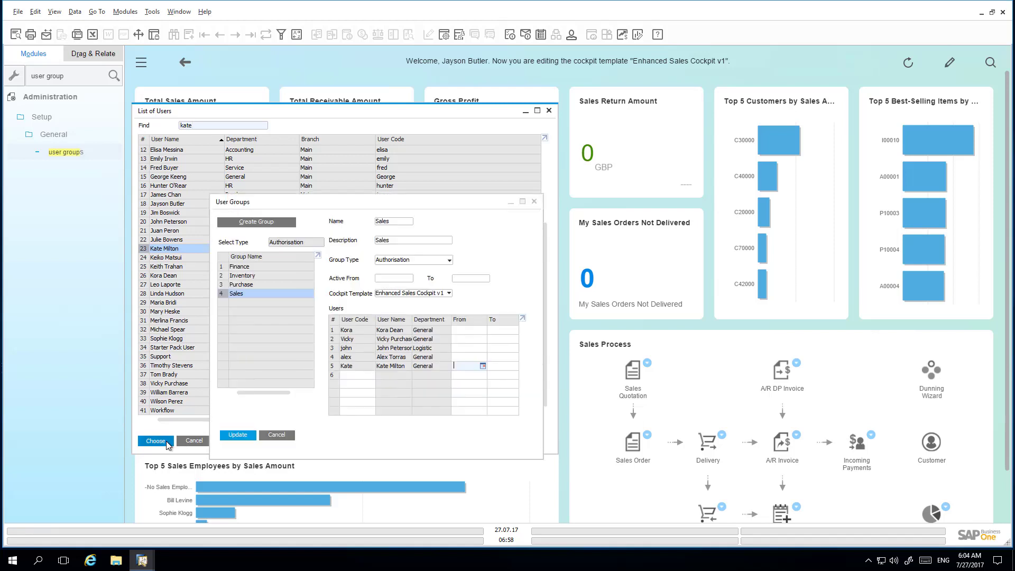
left_click(245, 435)
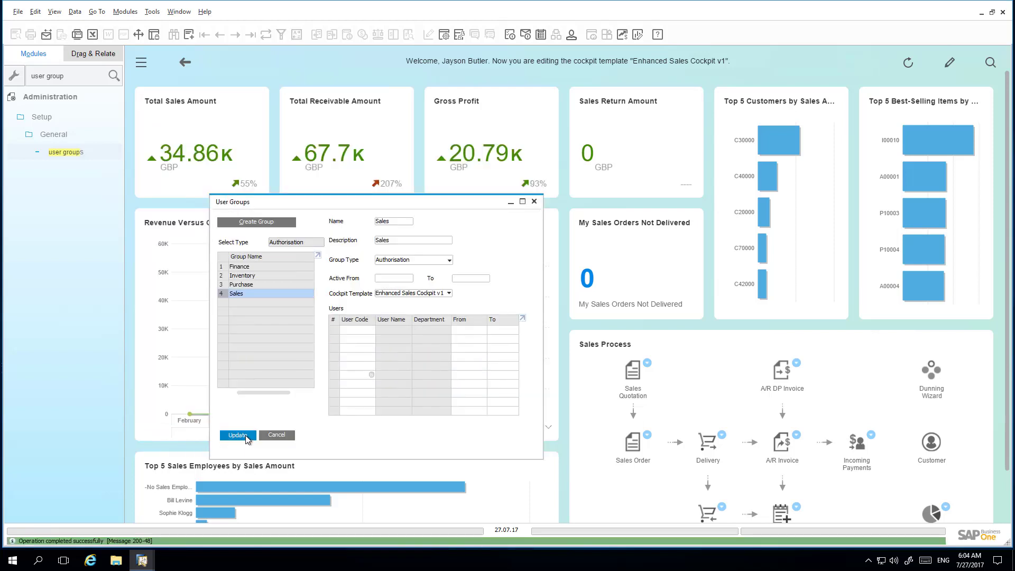
left_click(237, 435)
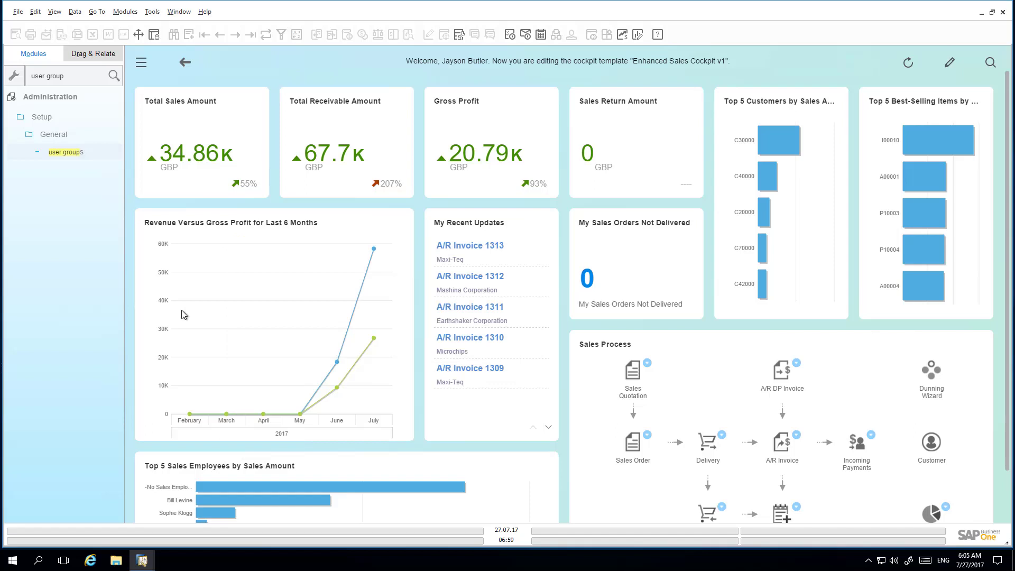
Switch the session to the new Sales group user via Administration > Choose Company.
left_click(74, 78)
key("Return")
left_click(59, 98)
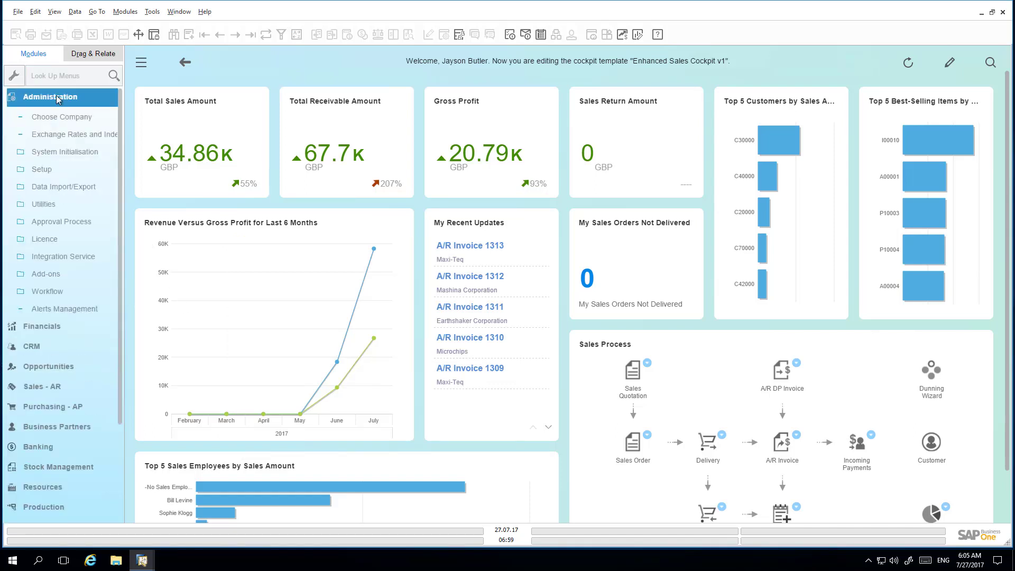
left_click(61, 117)
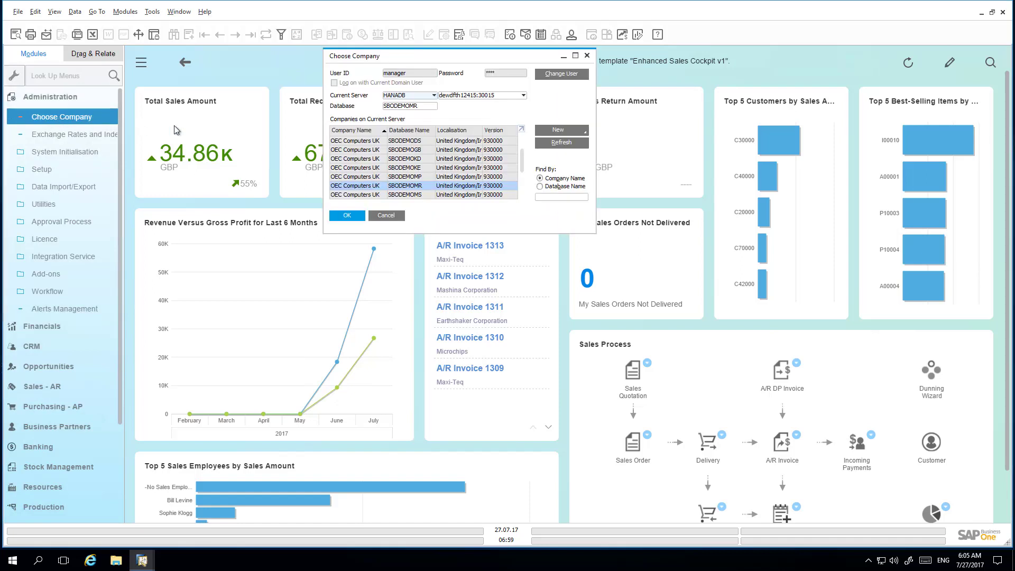
left_click(558, 77)
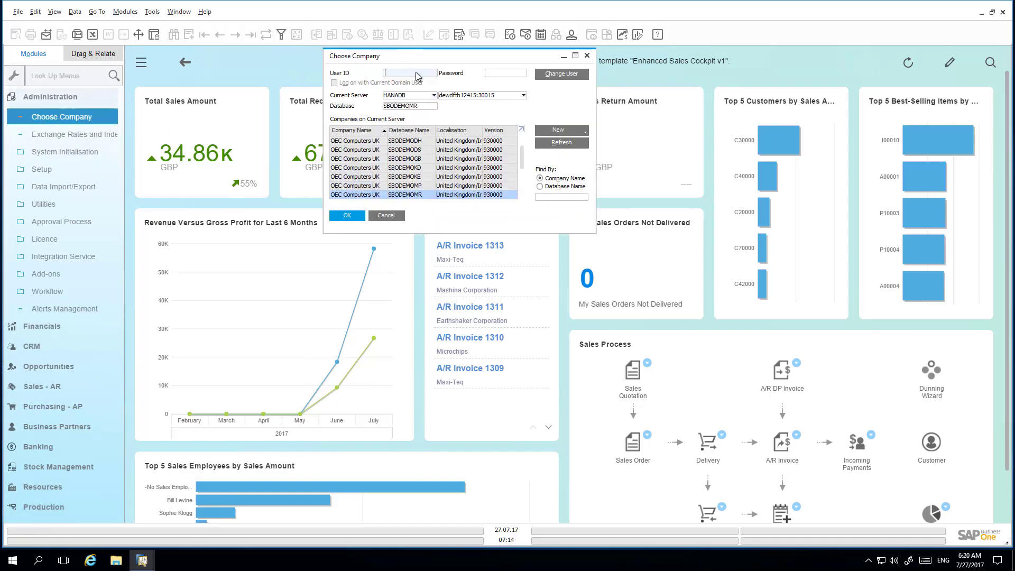
type("Kate")
left_click(517, 74)
type("****")
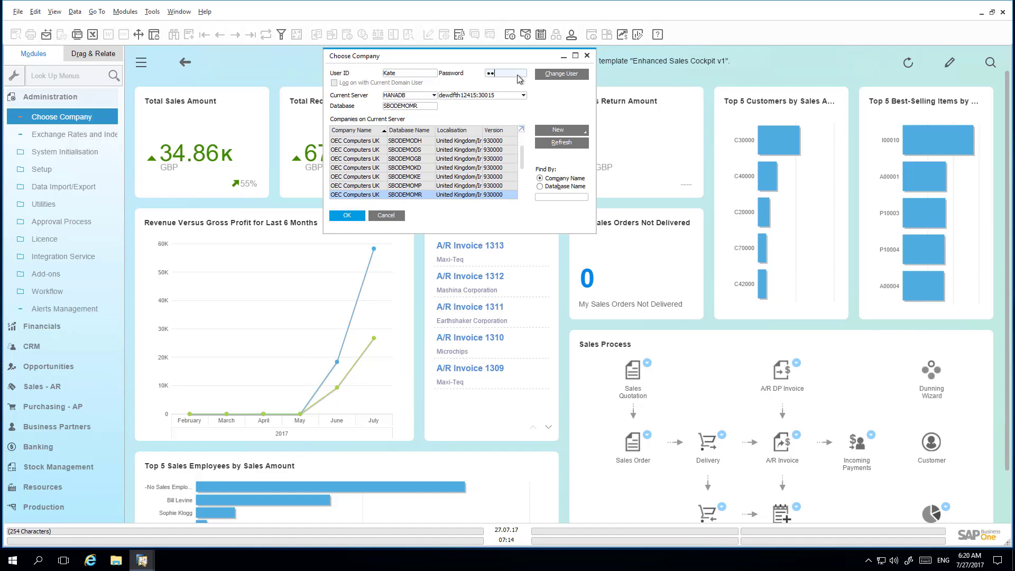
key("Return")
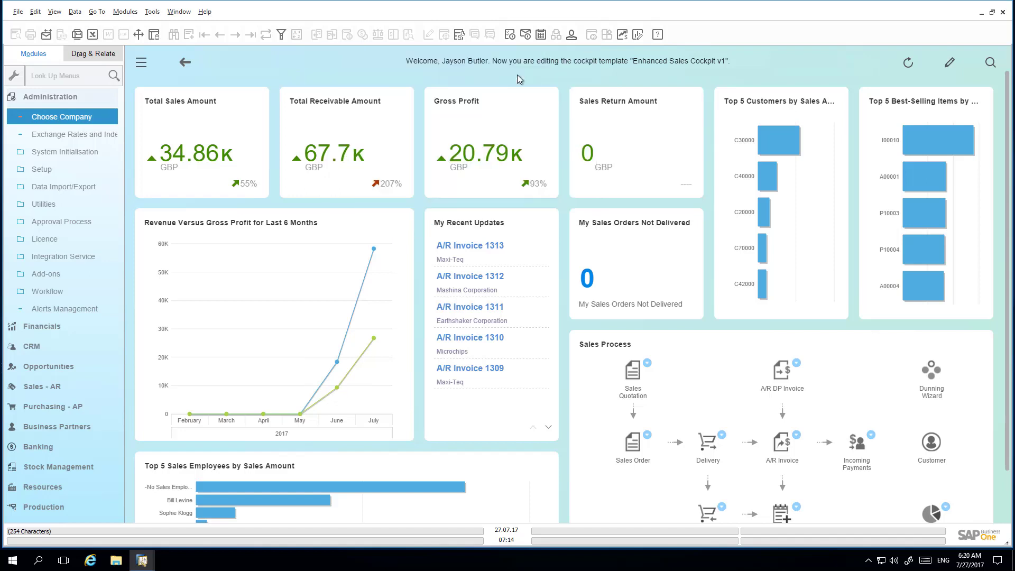